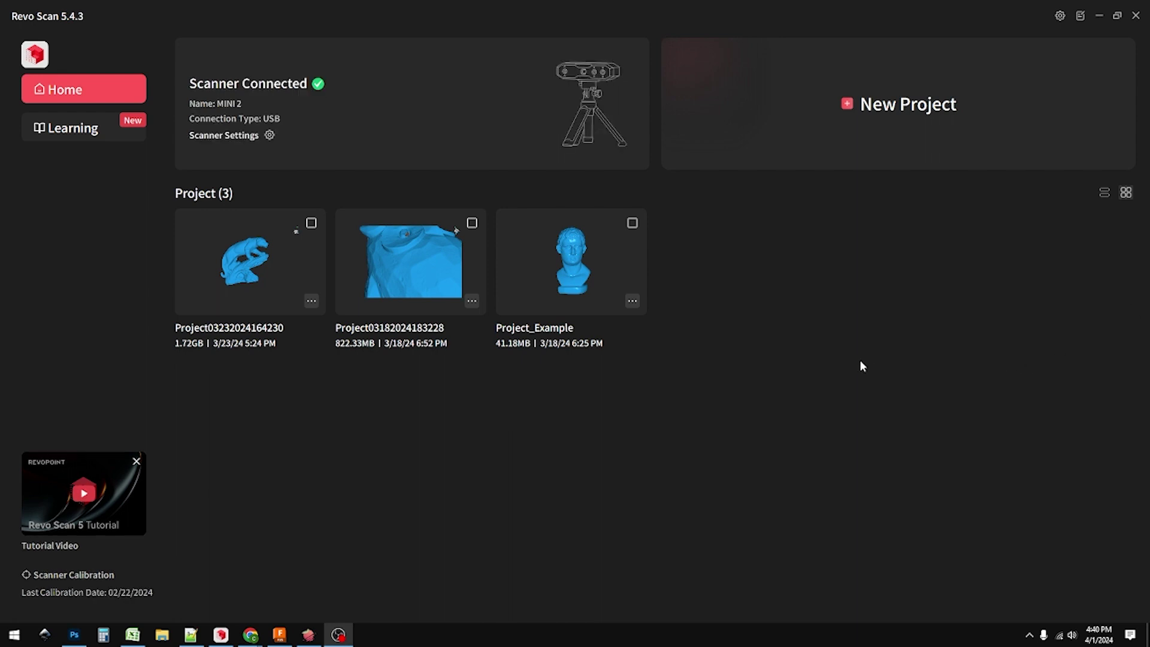
Create a new scanning project for the connected MINI 2 scanner
click(480, 448)
click(972, 159)
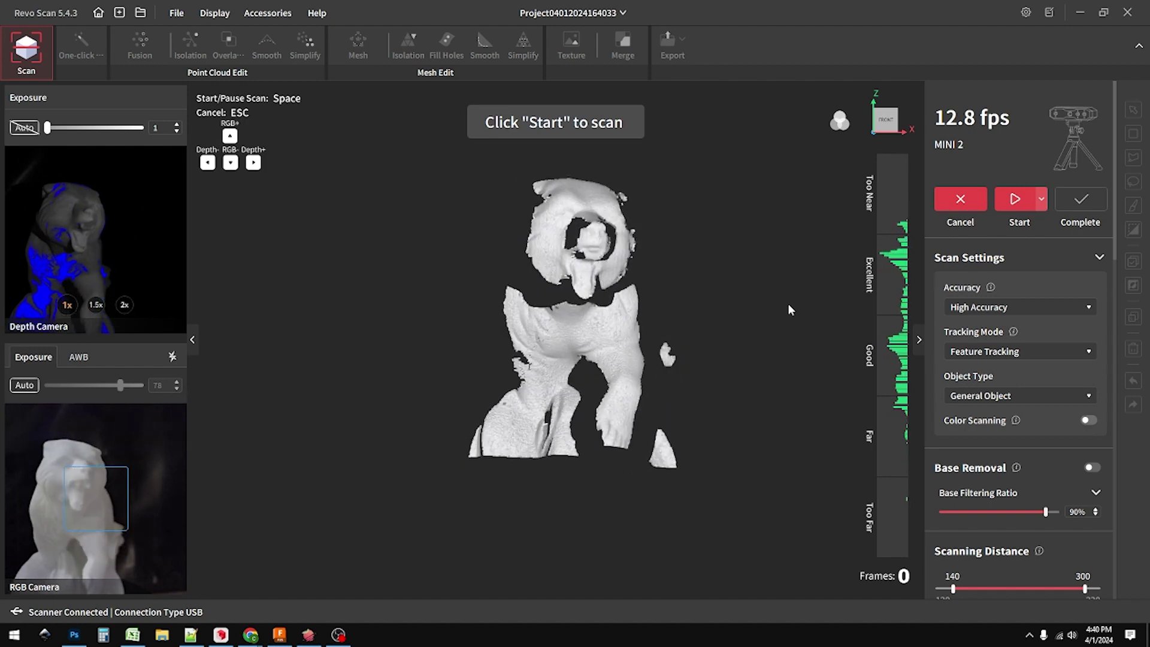
Switch the depth camera to auto exposure and set the scanning distance range to 152–301
scroll(1085, 519, down, 2)
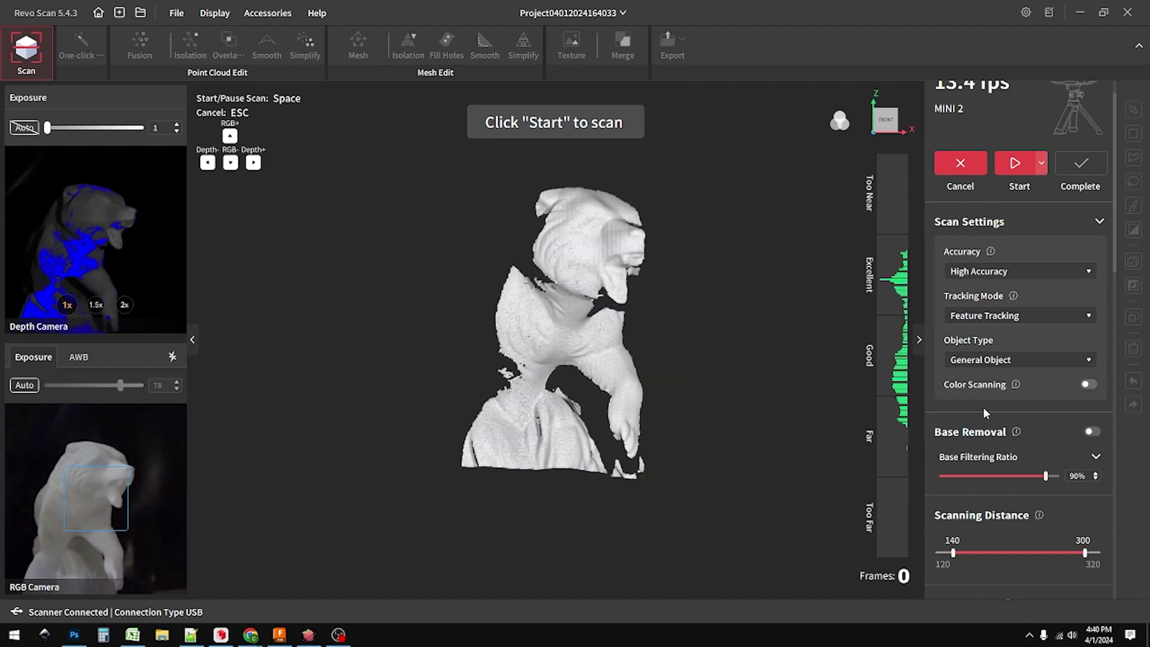
drag(1085, 518, 1102, 517)
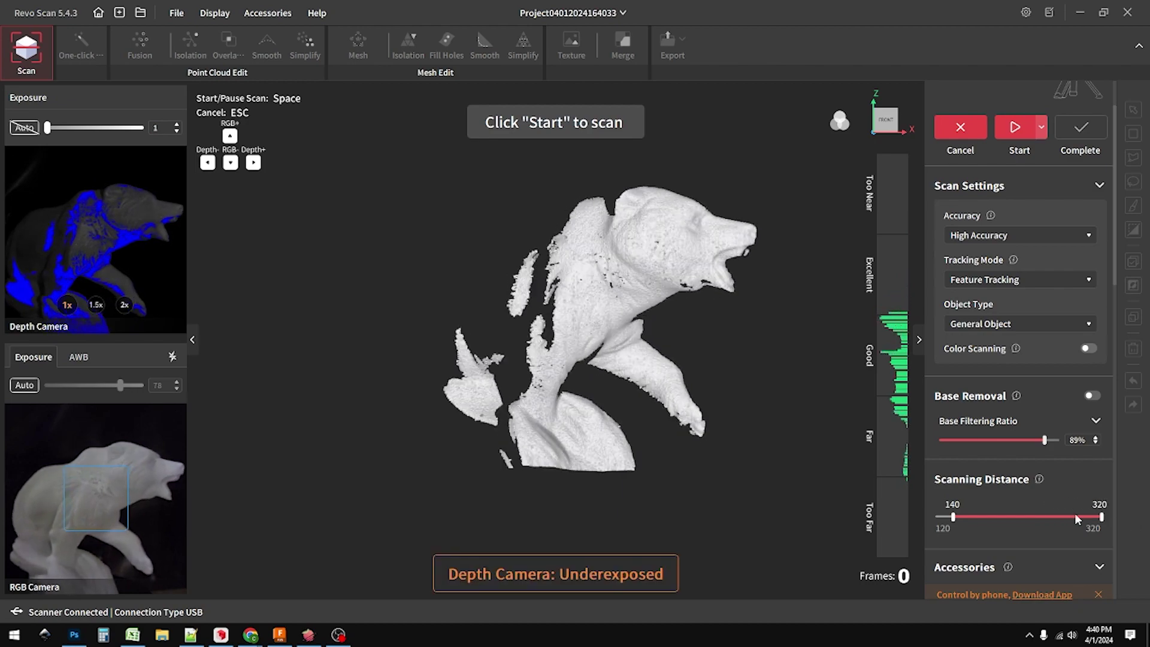
drag(1101, 518, 1059, 518)
drag(954, 518, 984, 517)
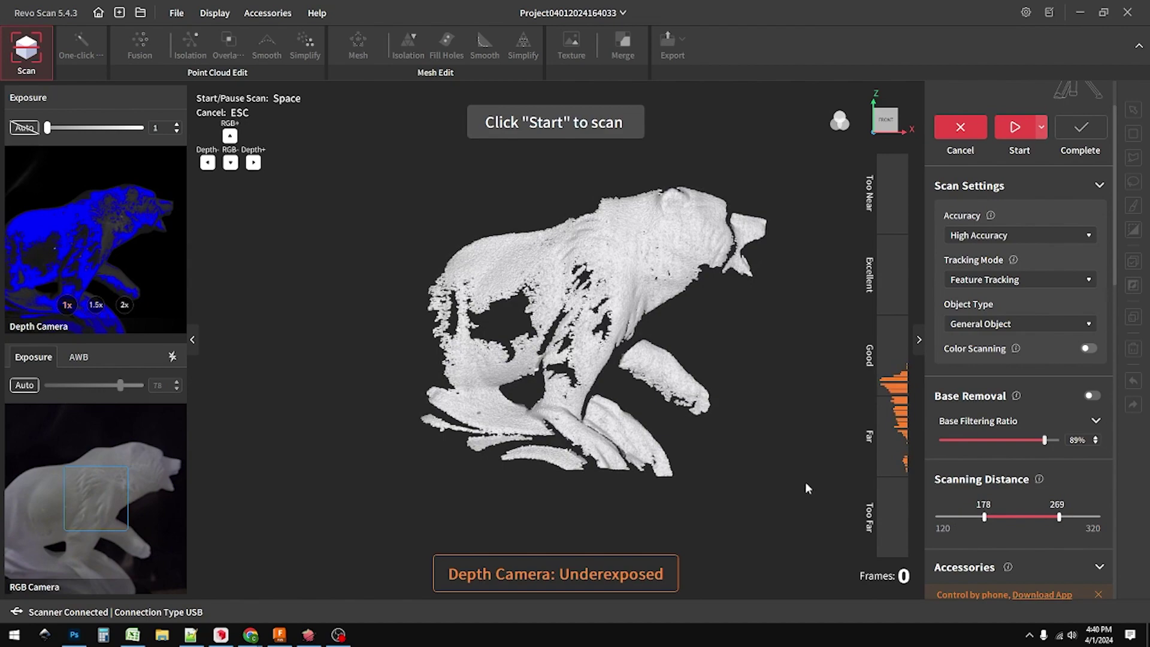
click(24, 128)
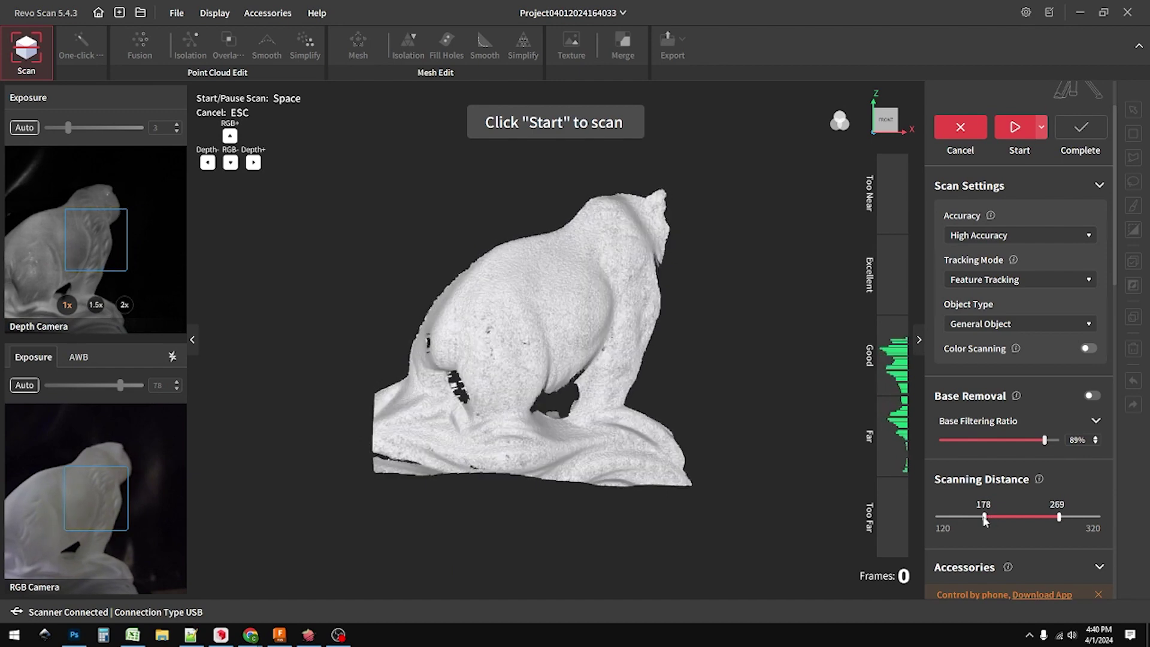
drag(984, 518, 961, 519)
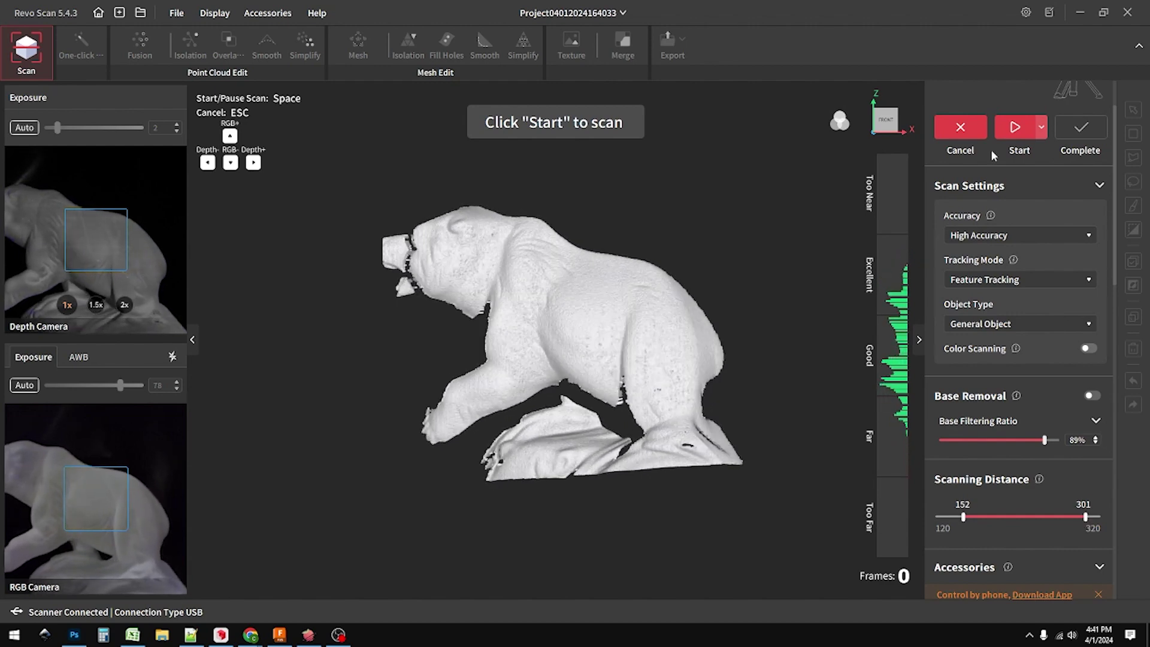
Scan the bear figurine from all sides, pausing to reposition it so the underside is captured, and complete the scan
click(1013, 128)
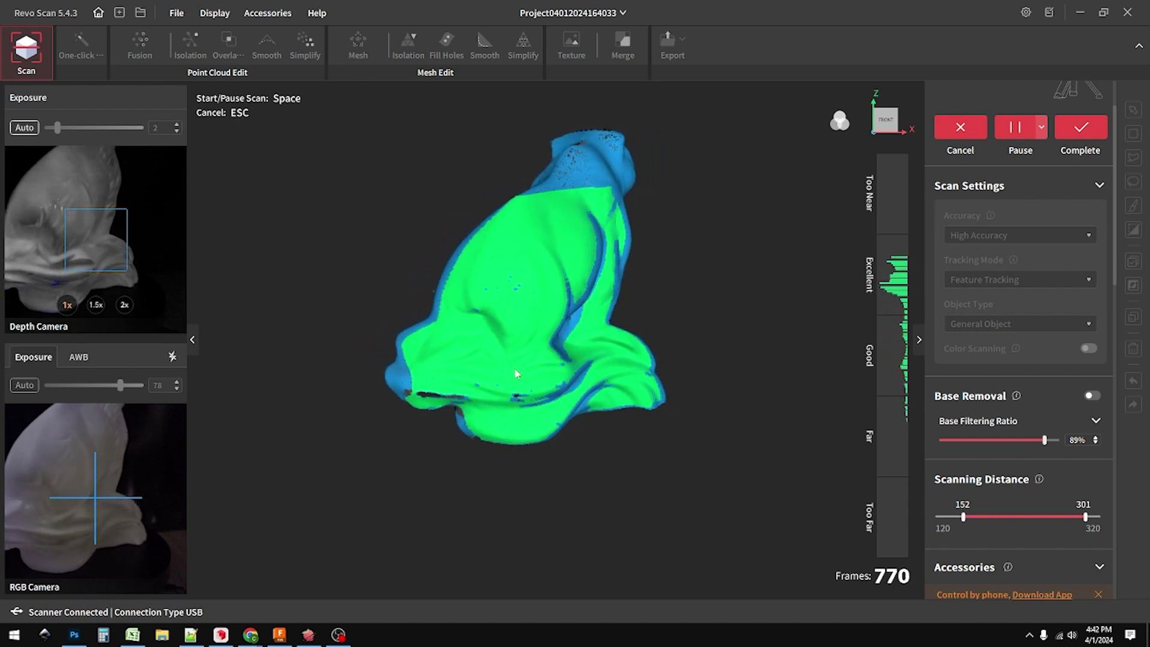
click(1018, 128)
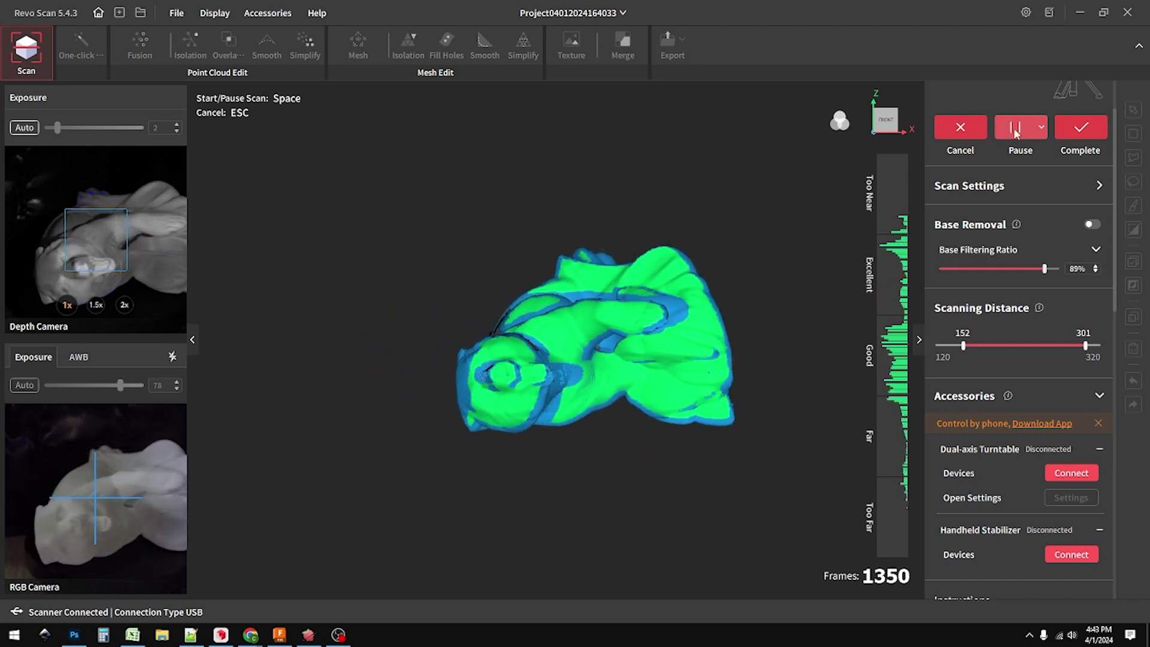
click(1016, 129)
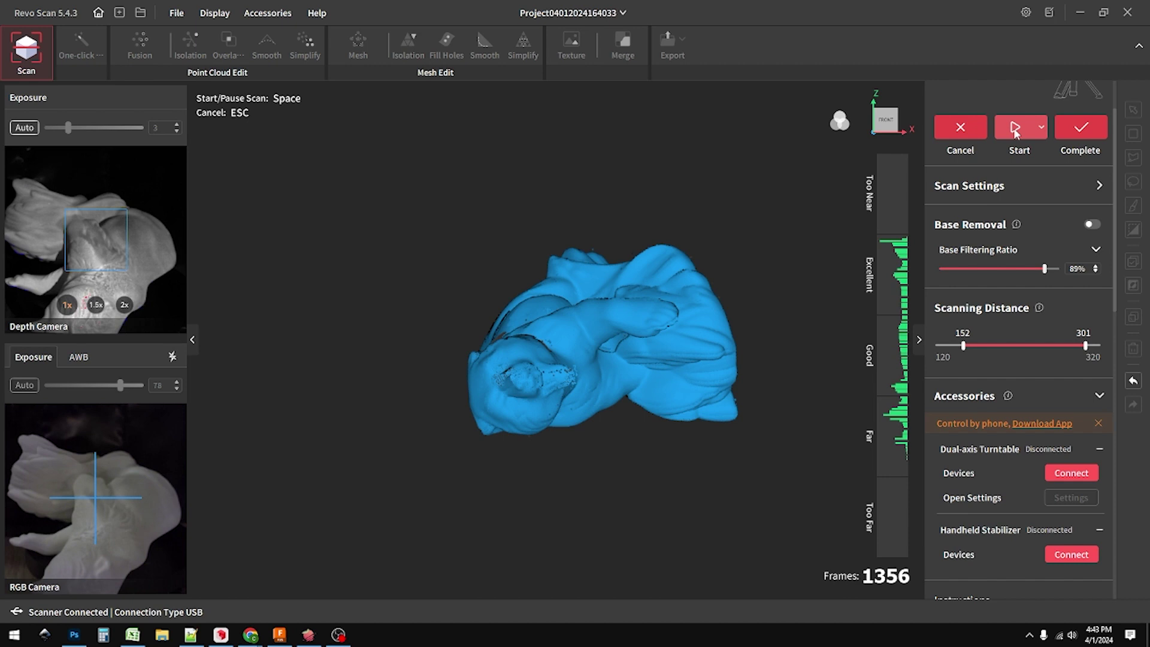
click(1016, 129)
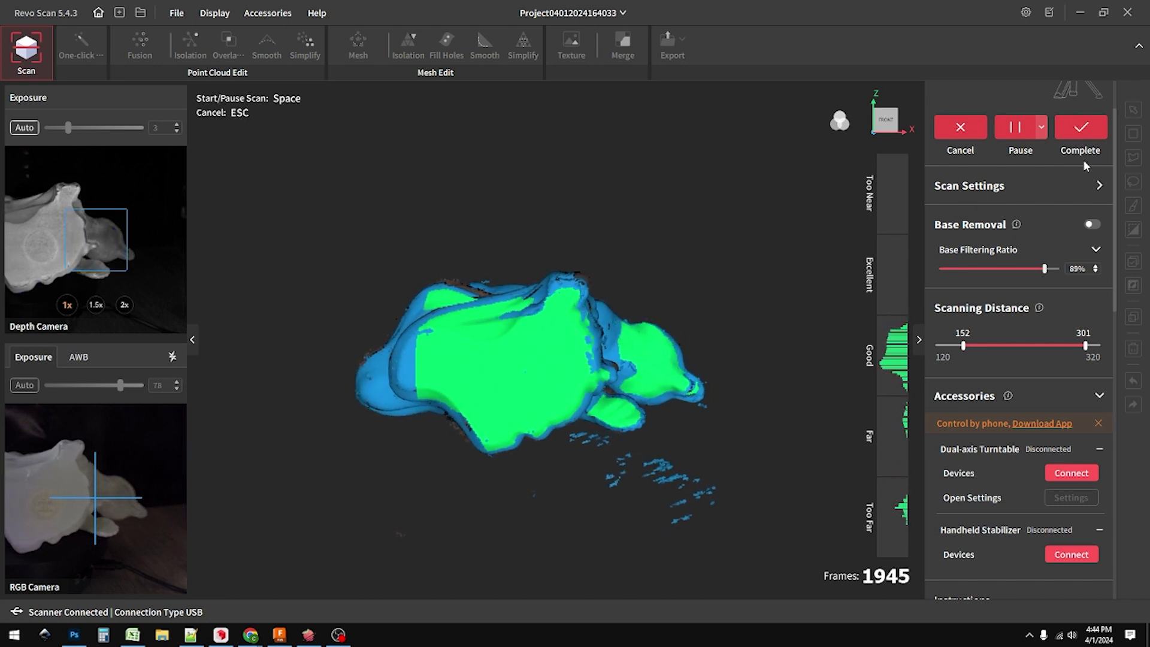
drag(689, 312, 337, 503)
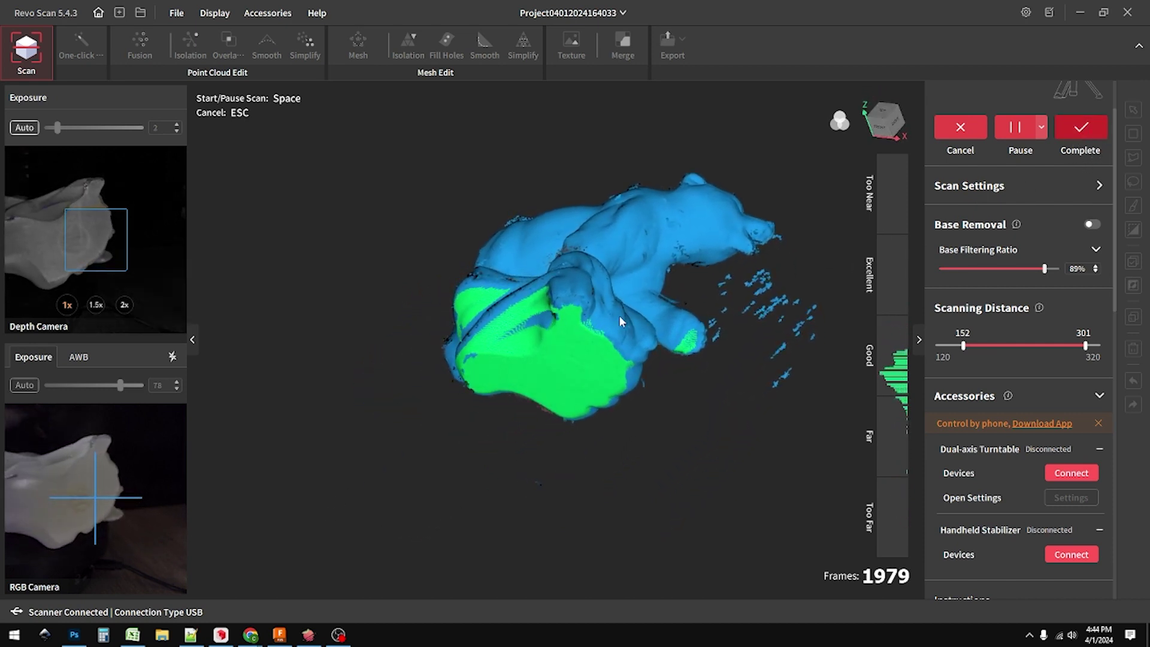
key(space)
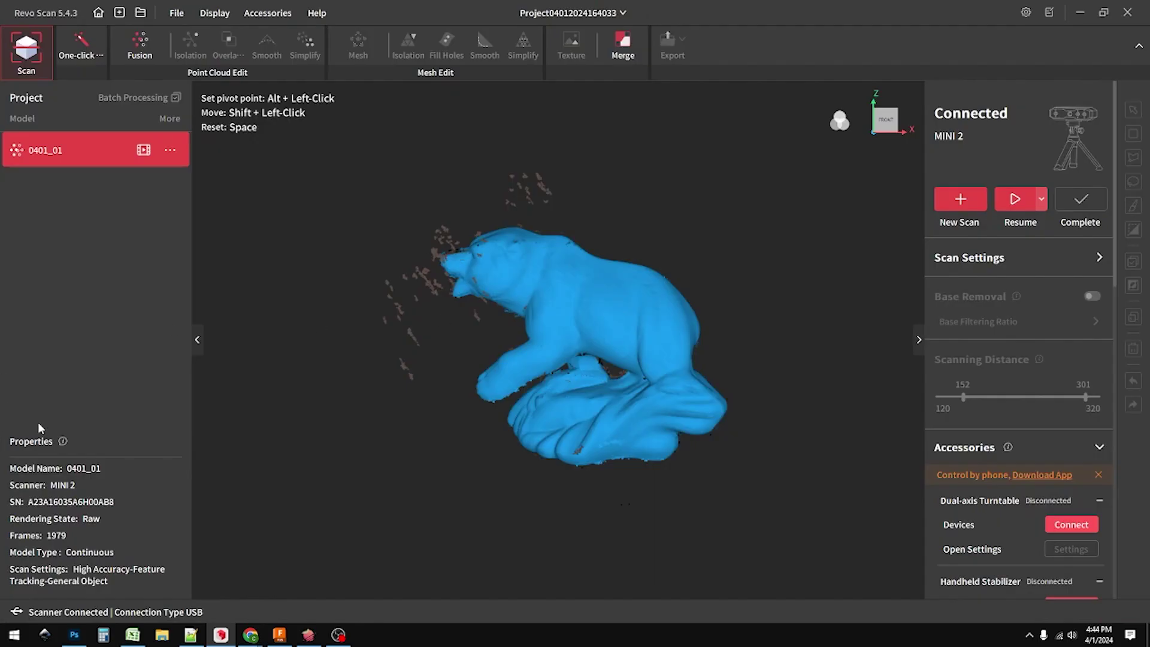
Process the raw bear scan into a mesh with One-click Edit, using 0.10 mm fusion and the default mesh setting
drag(396, 363, 452, 306)
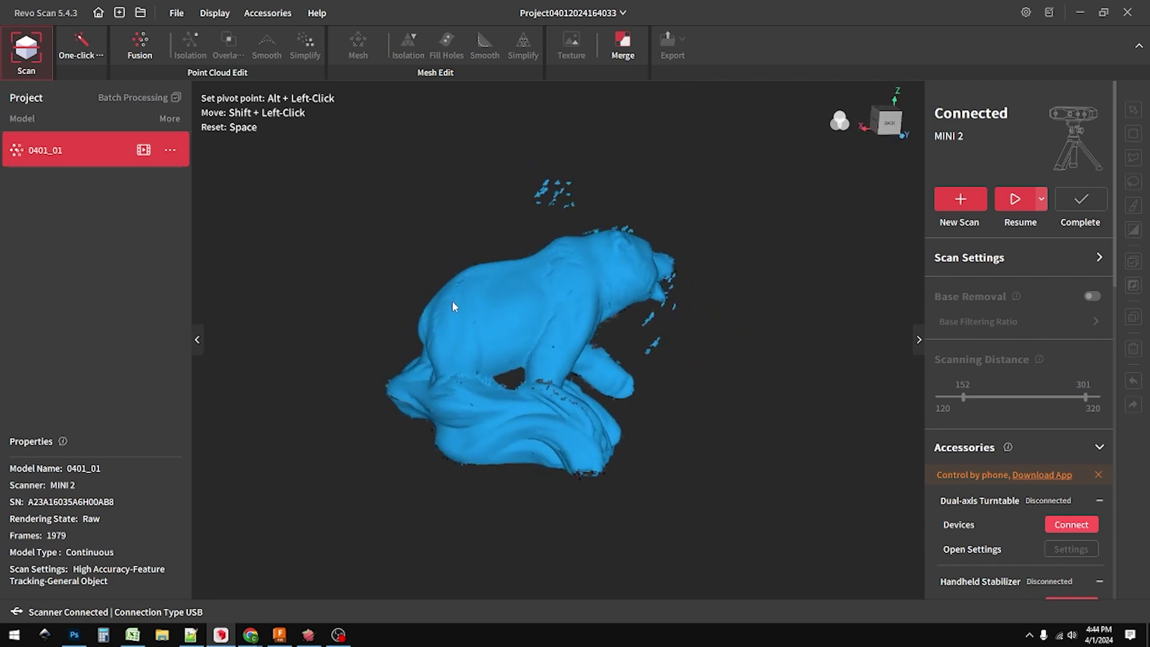
click(83, 43)
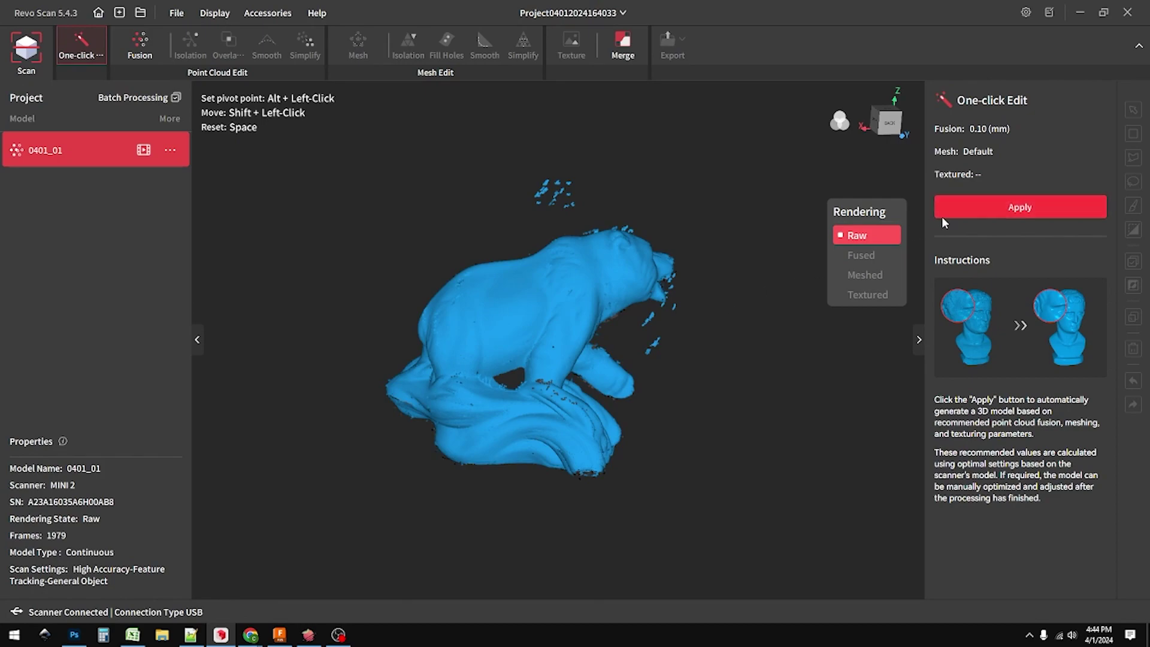
click(986, 209)
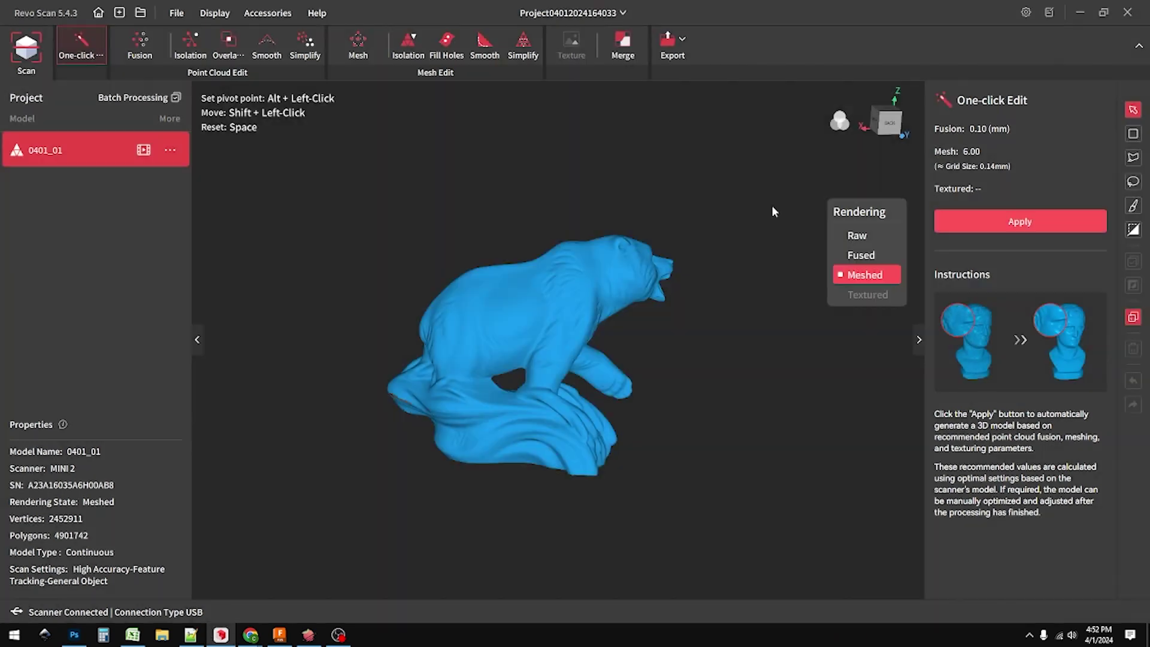
Detect the mesh holes and fill the large belly hole behind the foreleg and the small one beside it with the Plane method
drag(659, 252, 576, 352)
scroll(584, 362, up, 6)
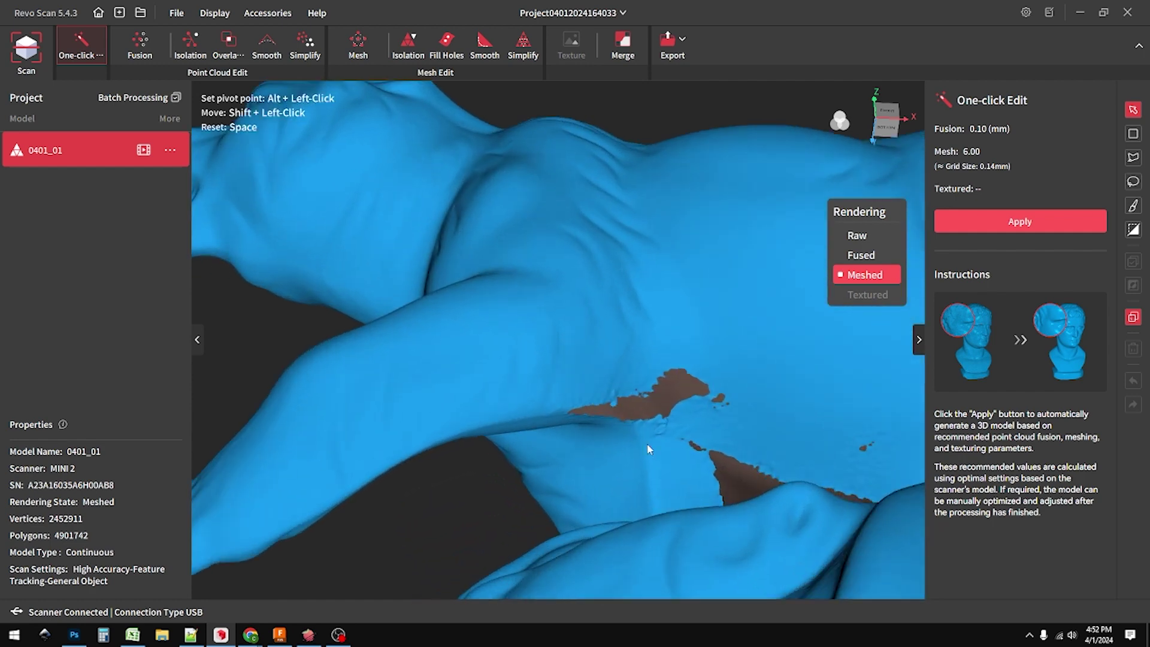
drag(647, 443, 504, 279)
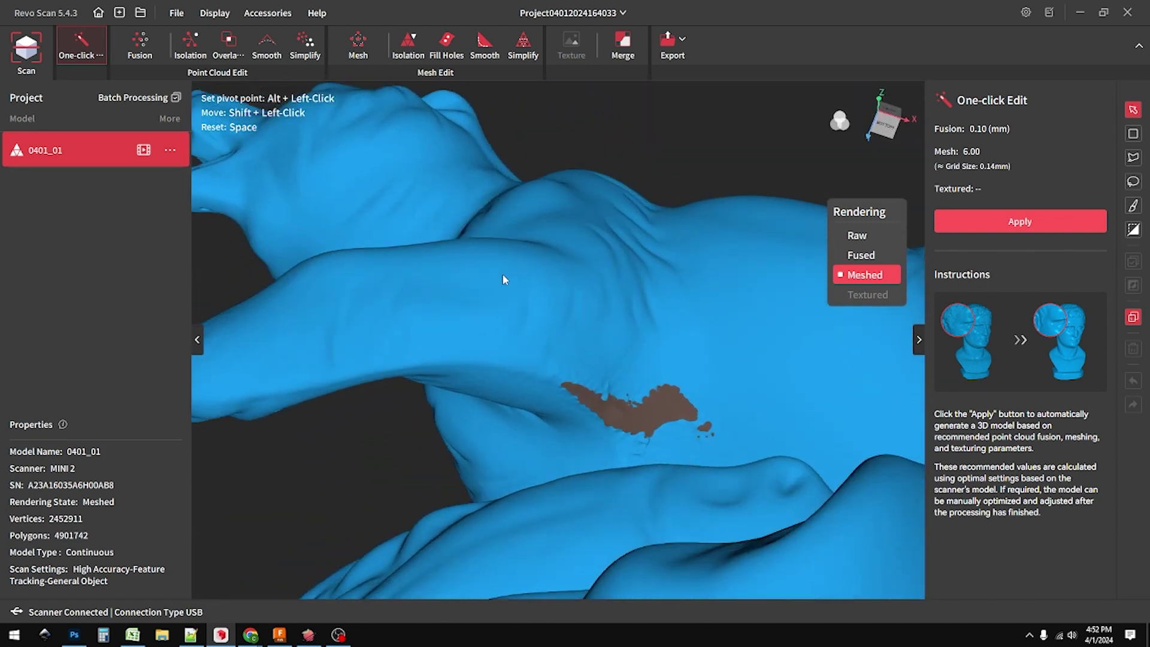
click(446, 45)
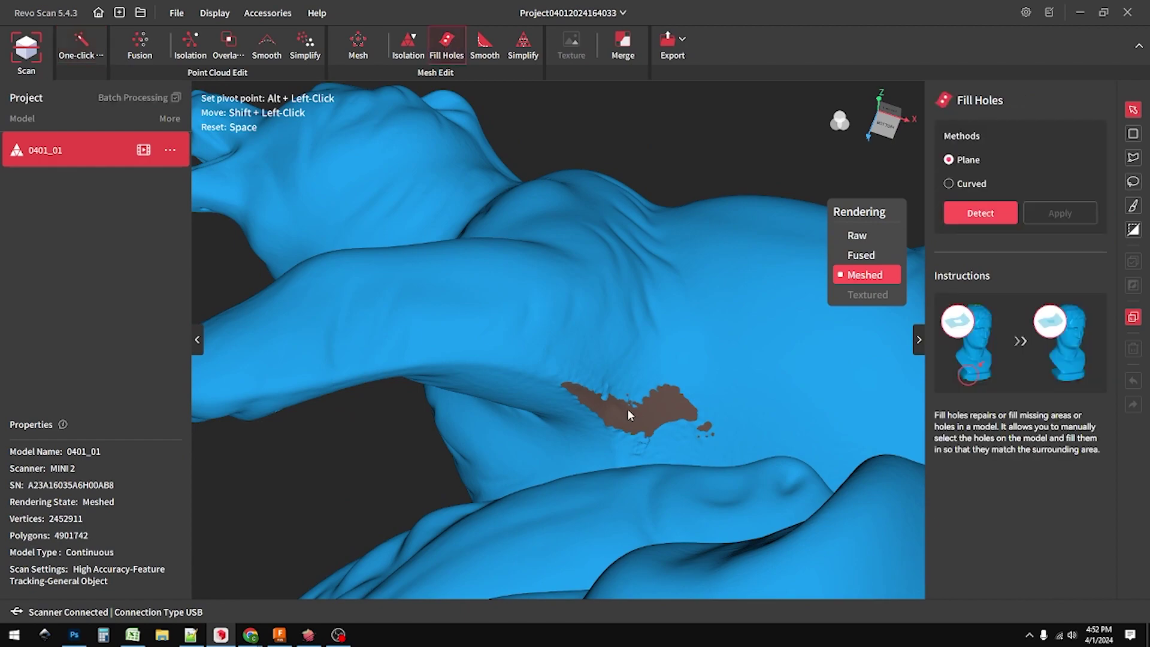
click(979, 213)
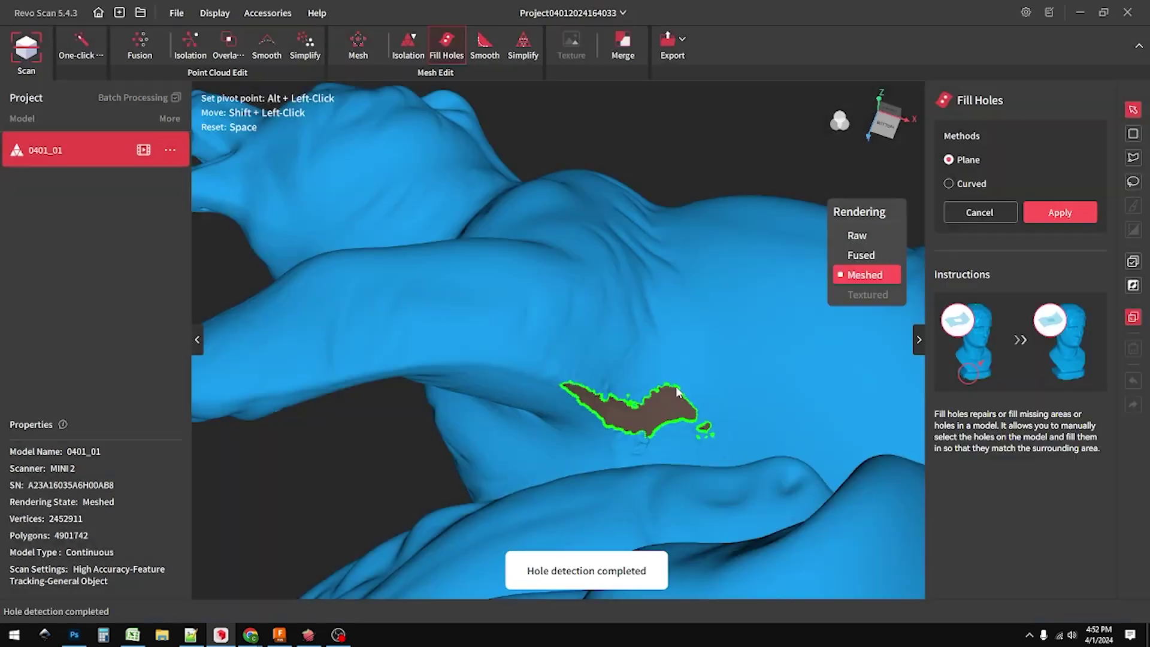
click(679, 429)
click(704, 427)
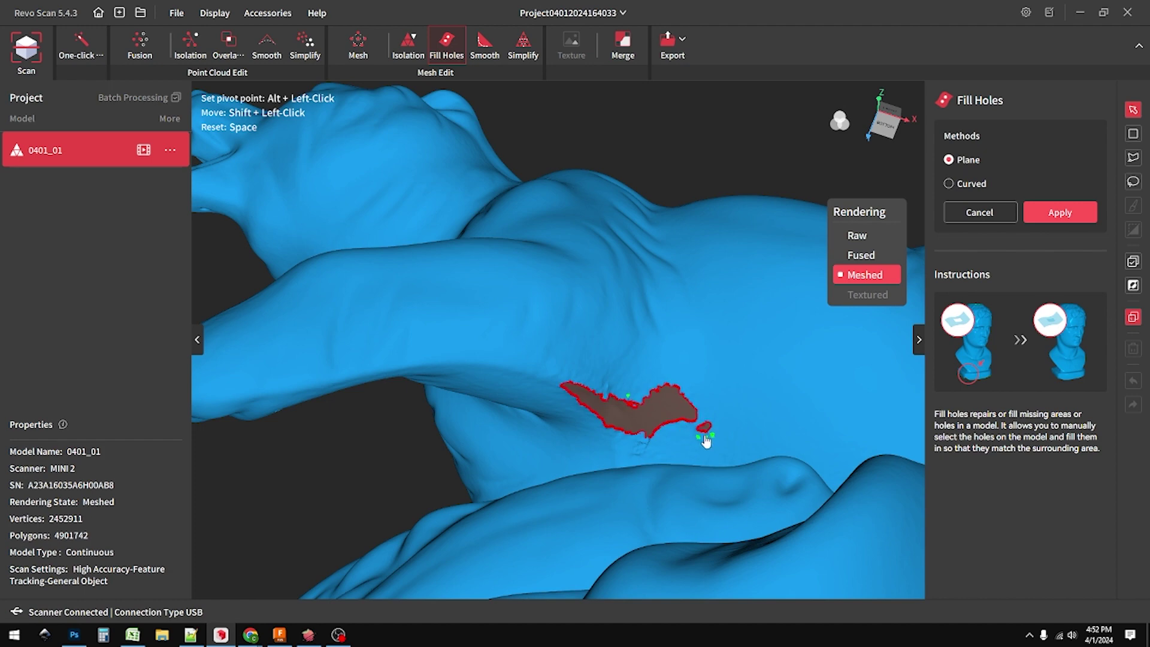
click(1058, 214)
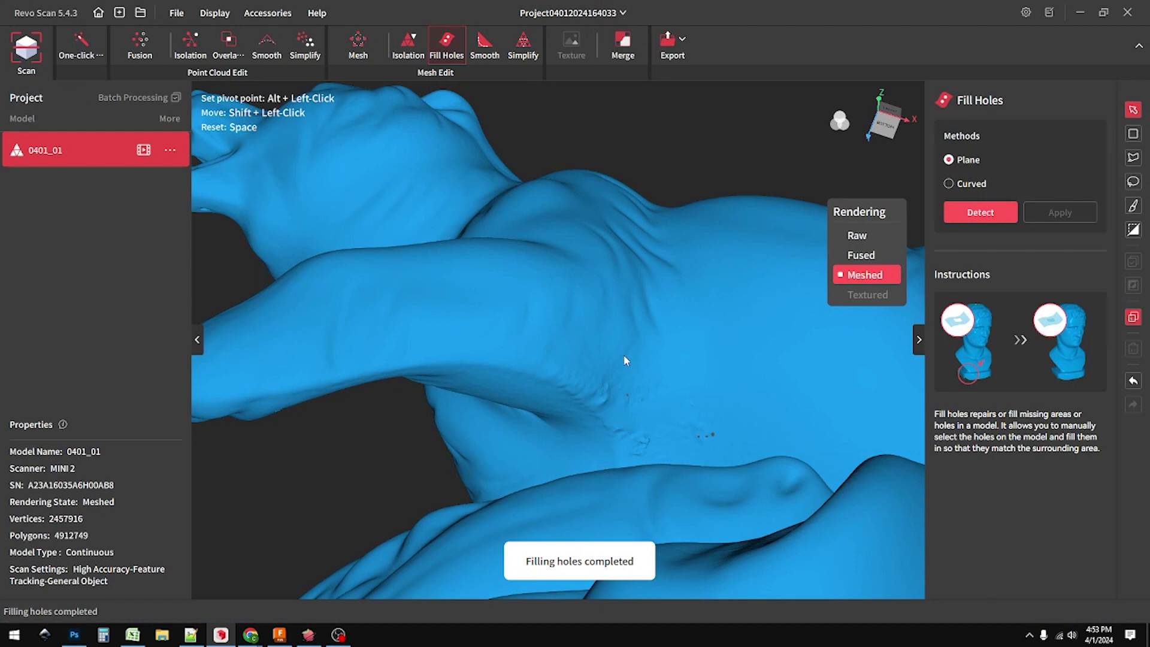
Run hole detection again and plane-fill the long jagged hole bordering the opening between the bear's belly and the rock
drag(624, 355, 515, 314)
click(960, 218)
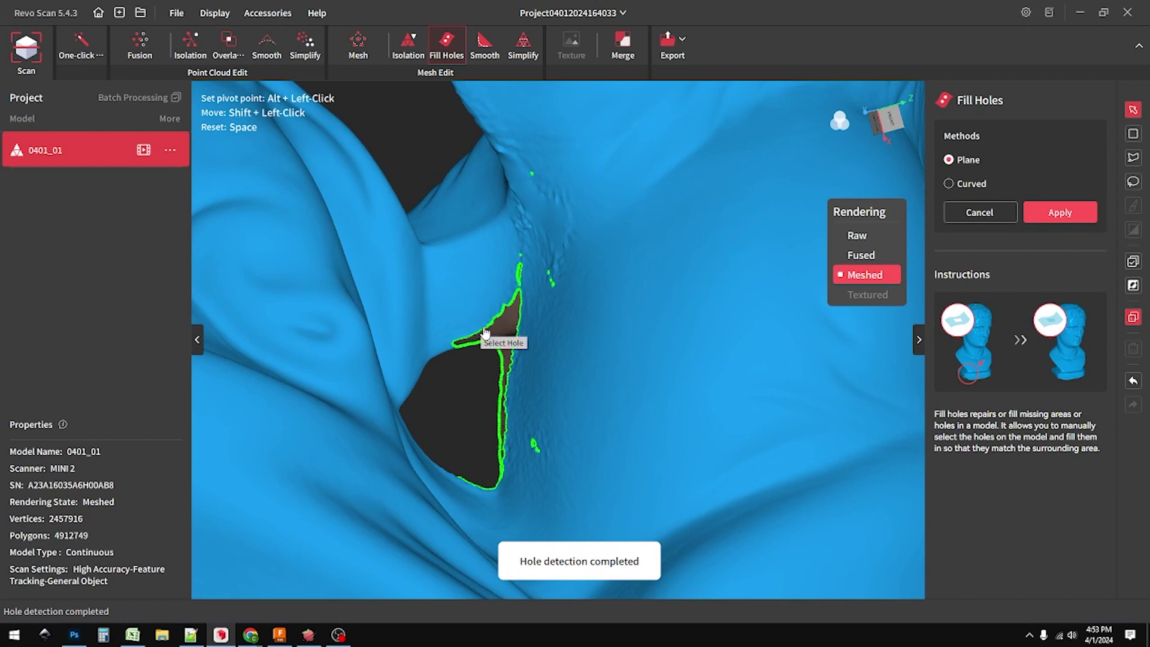
click(485, 333)
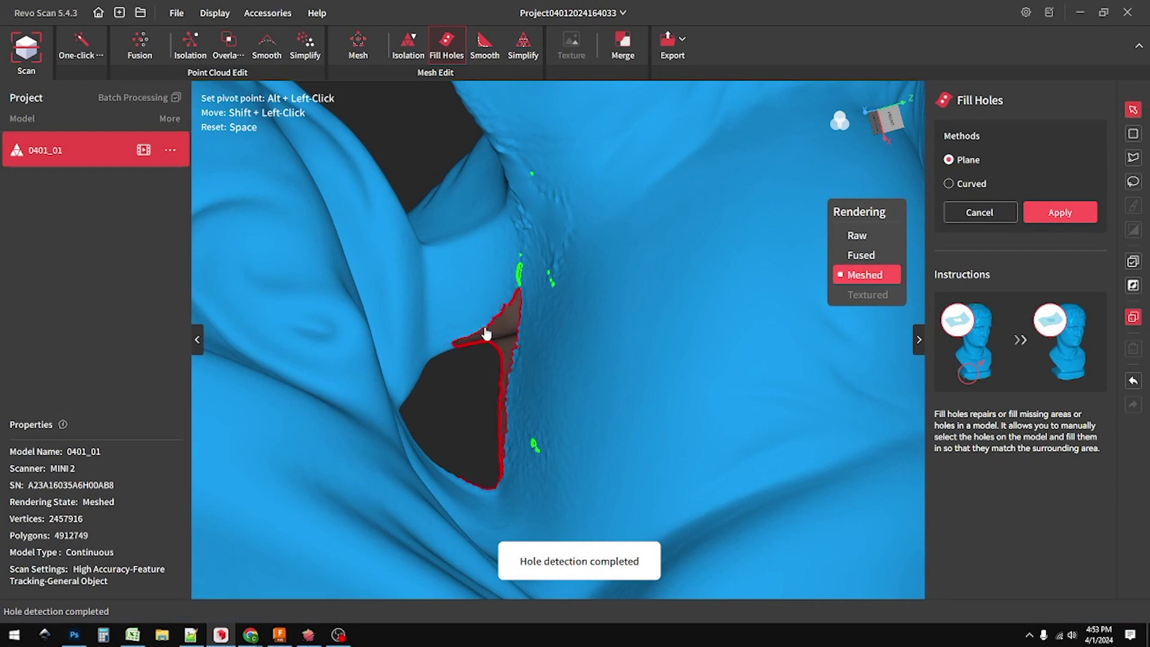
click(1057, 213)
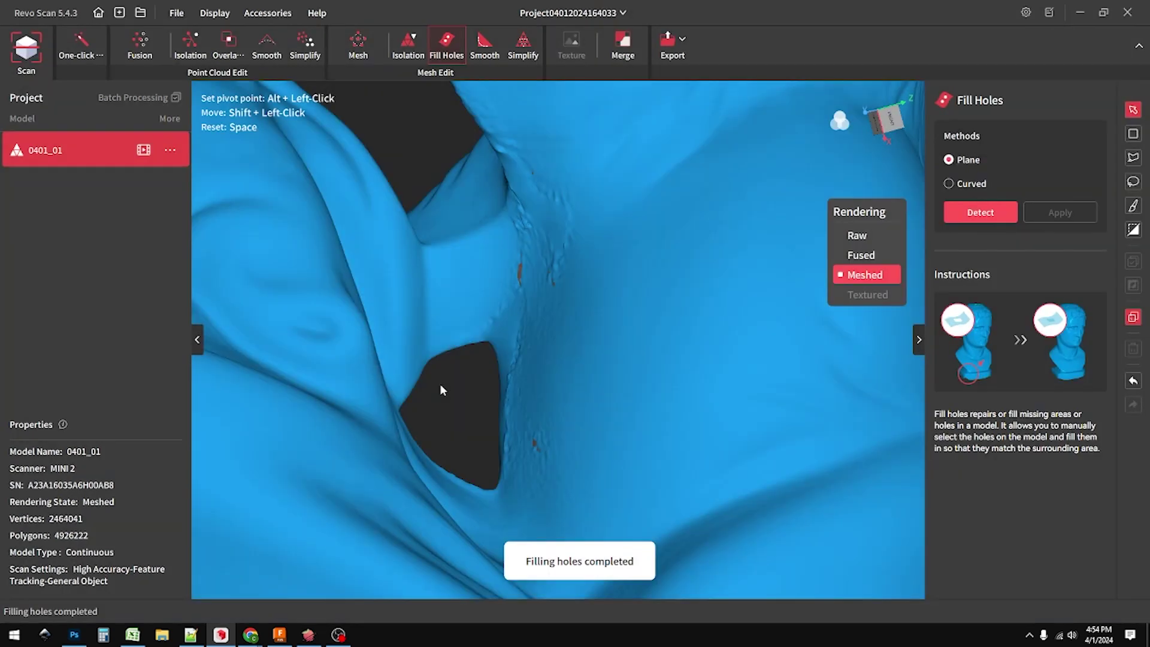
Detect and plane-fill the small leftover holes scattered along the surface next to the opening under the belly
drag(437, 403, 287, 168)
click(980, 211)
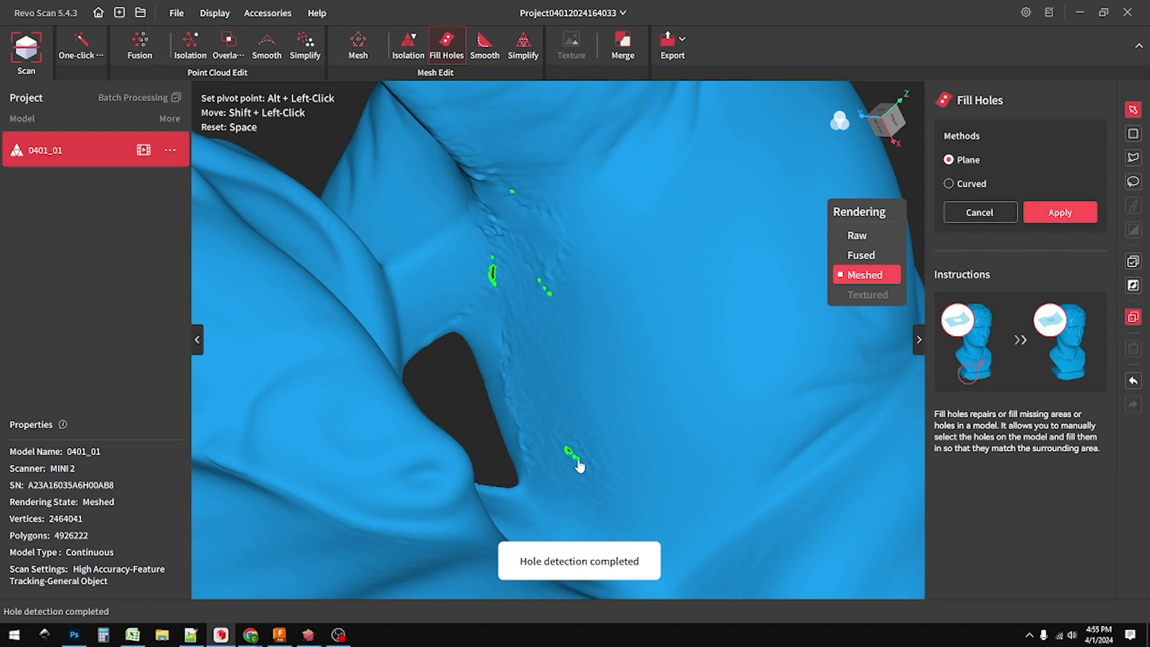
click(570, 457)
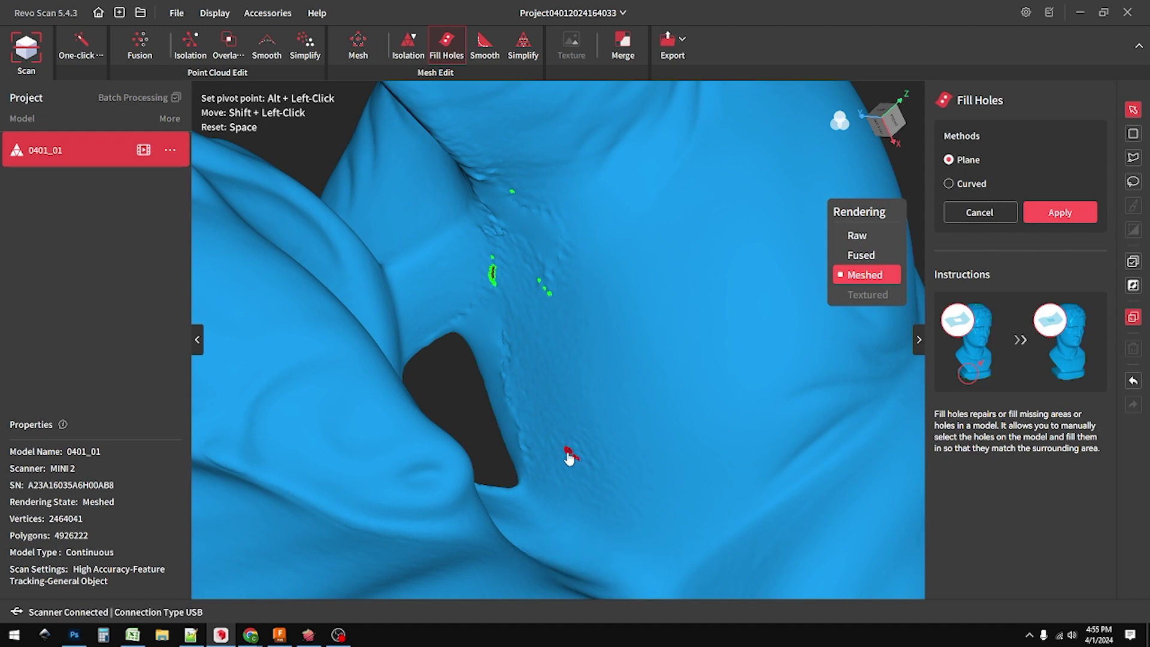
click(540, 288)
click(513, 193)
click(492, 257)
click(493, 280)
click(1060, 212)
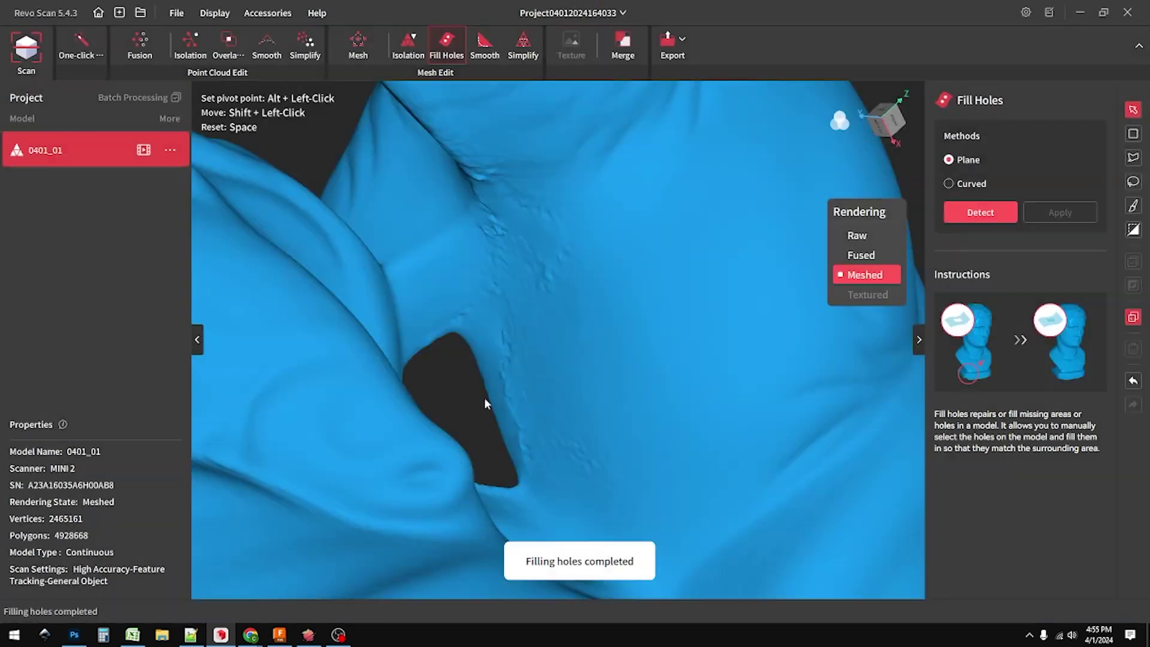
Fill the remaining holes on the rock base with the Plane method and check the mesh closely for leftover gaps
scroll(545, 345, down, 5)
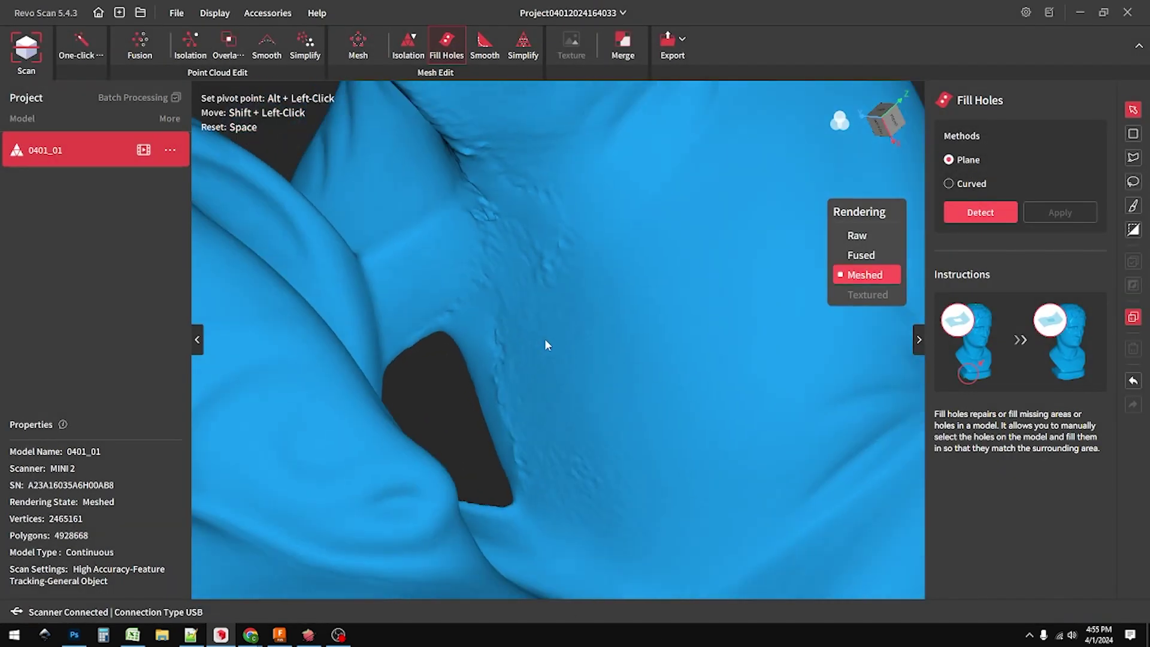
scroll(542, 340, down, 3)
drag(537, 342, 652, 325)
scroll(602, 305, down, 2)
scroll(568, 346, up, 6)
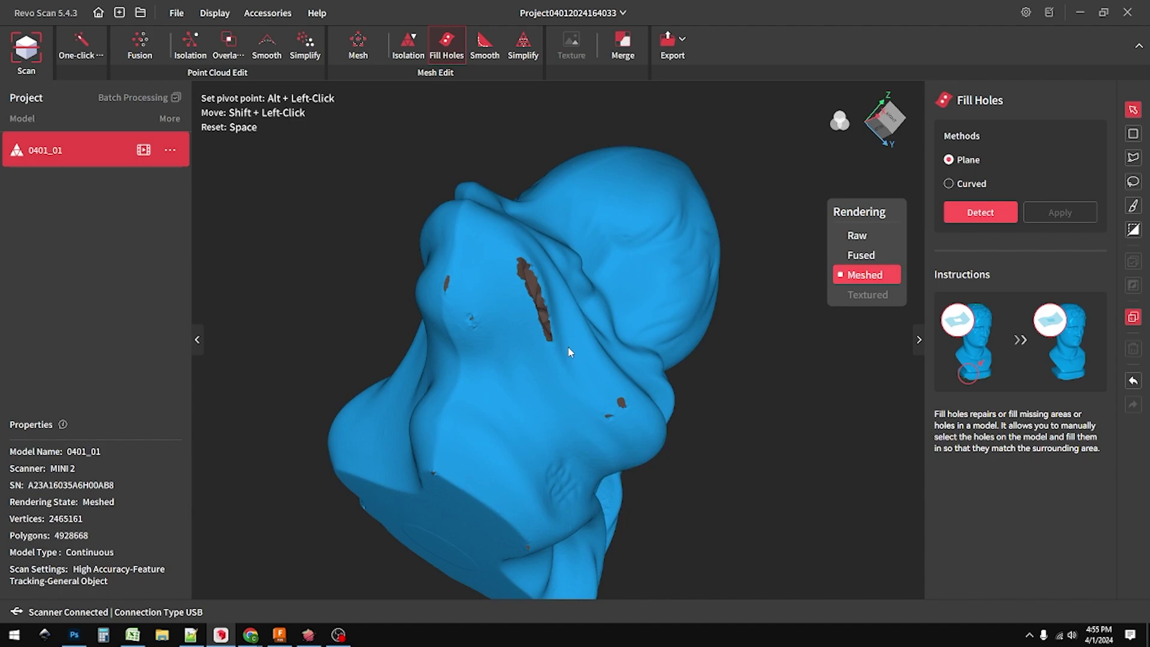
click(980, 212)
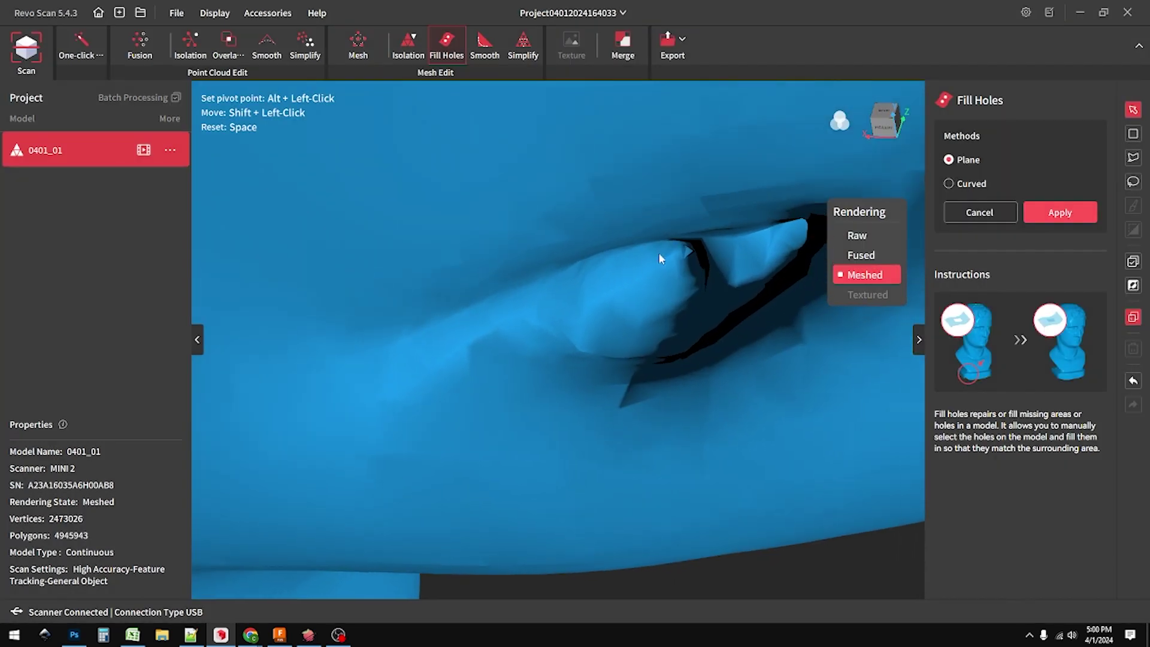
scroll(659, 253, down, 2)
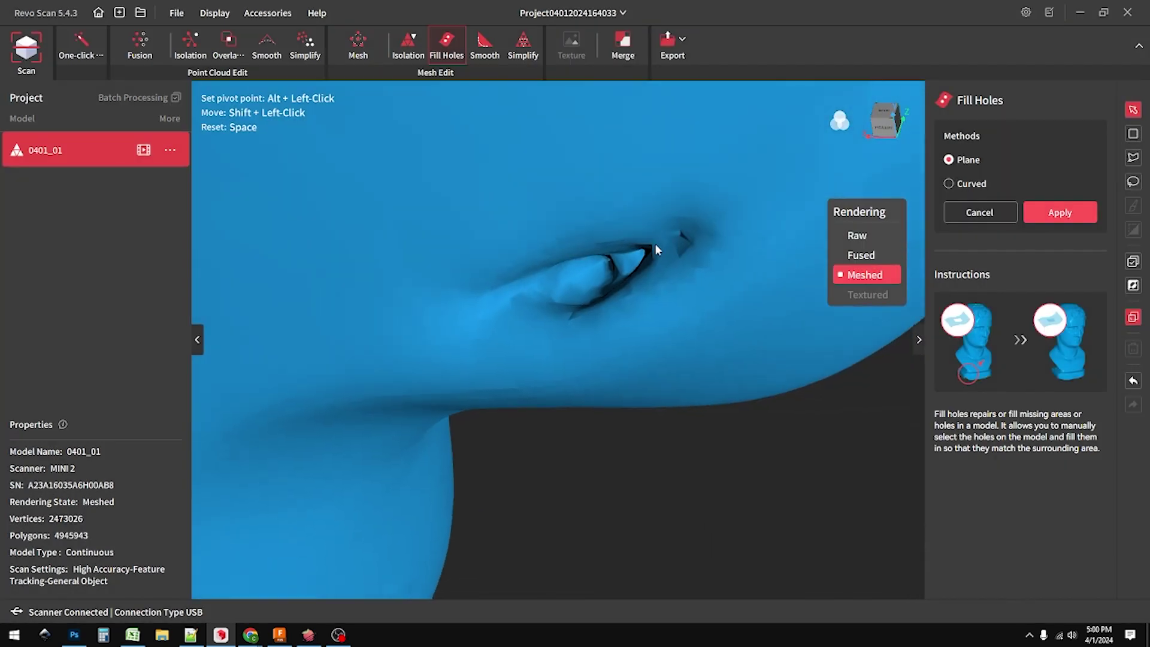
scroll(656, 243, up, 5)
scroll(627, 243, up, 2)
scroll(627, 245, down, 3)
drag(626, 244, 633, 199)
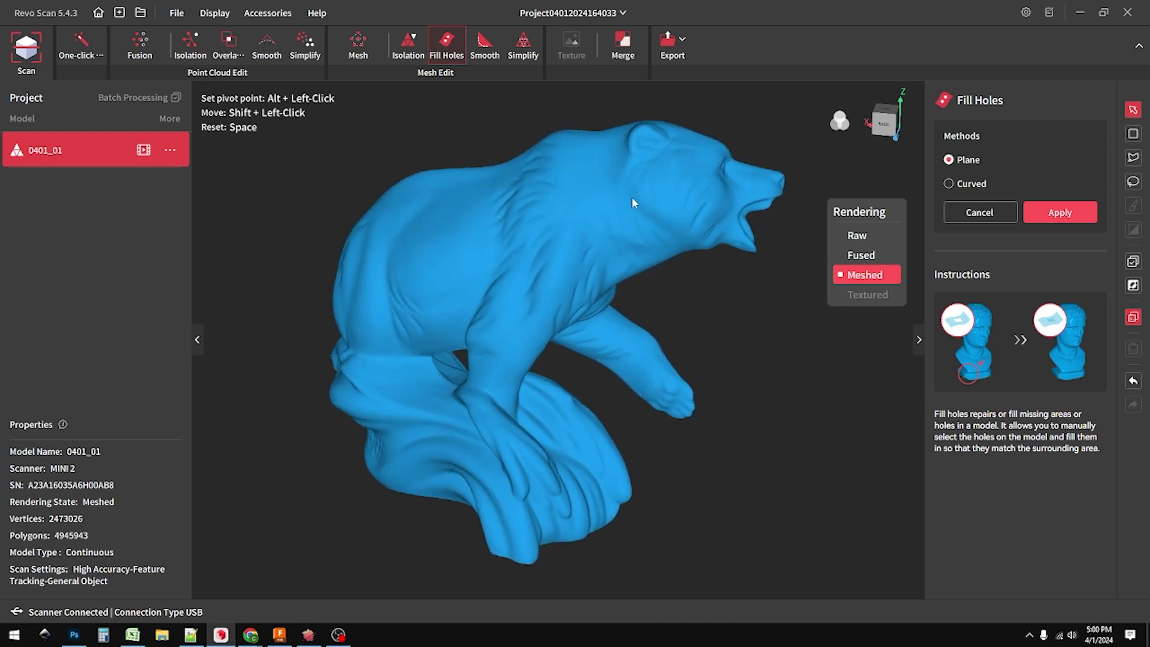
Export the repaired bear as a mesh model in OBJ format to the Desktop, named GrizzlyBear
click(670, 45)
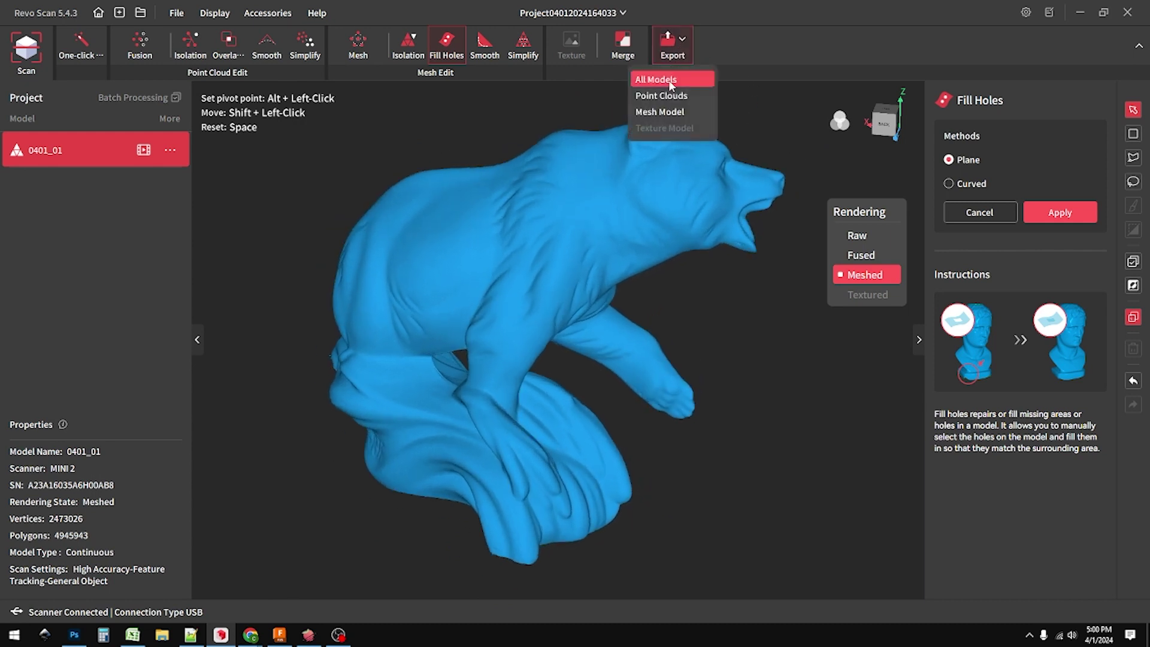
click(663, 113)
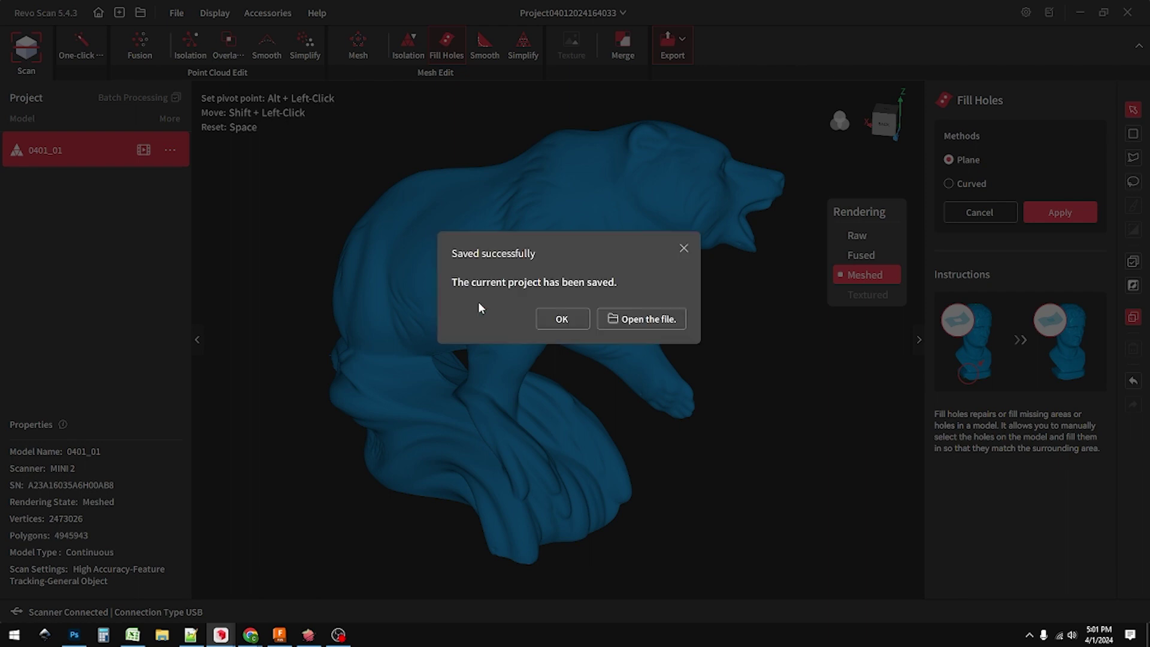
Open the exported GrizzlyBear.obj in MeshLab and turn the model to view it from the side
click(638, 329)
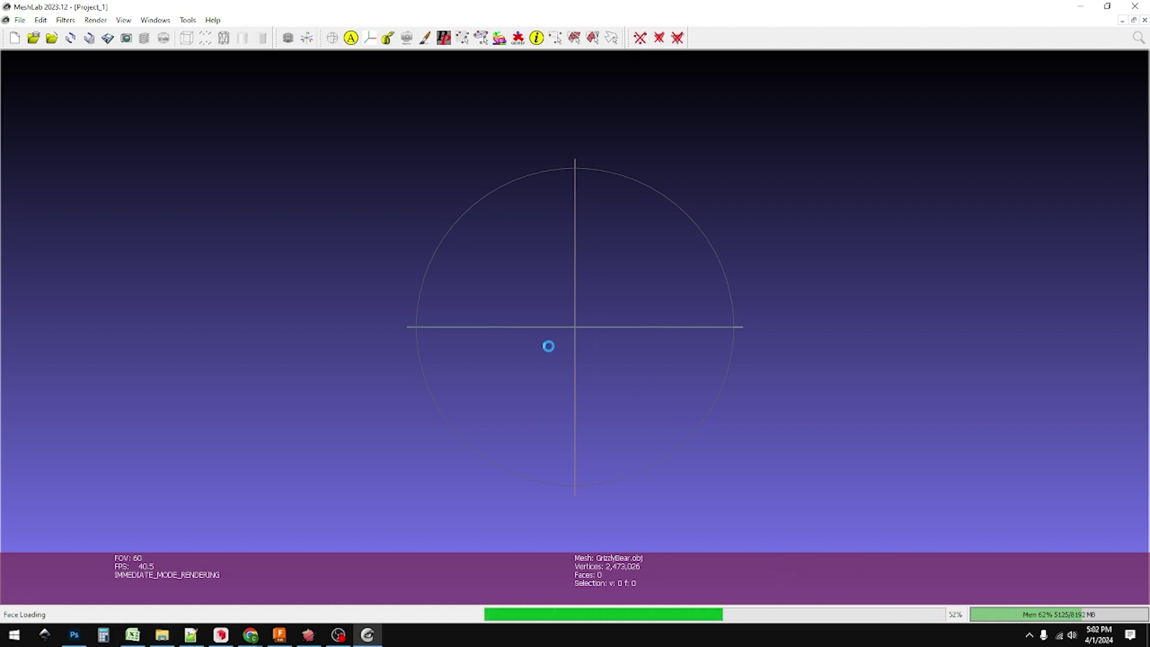
drag(548, 346, 703, 401)
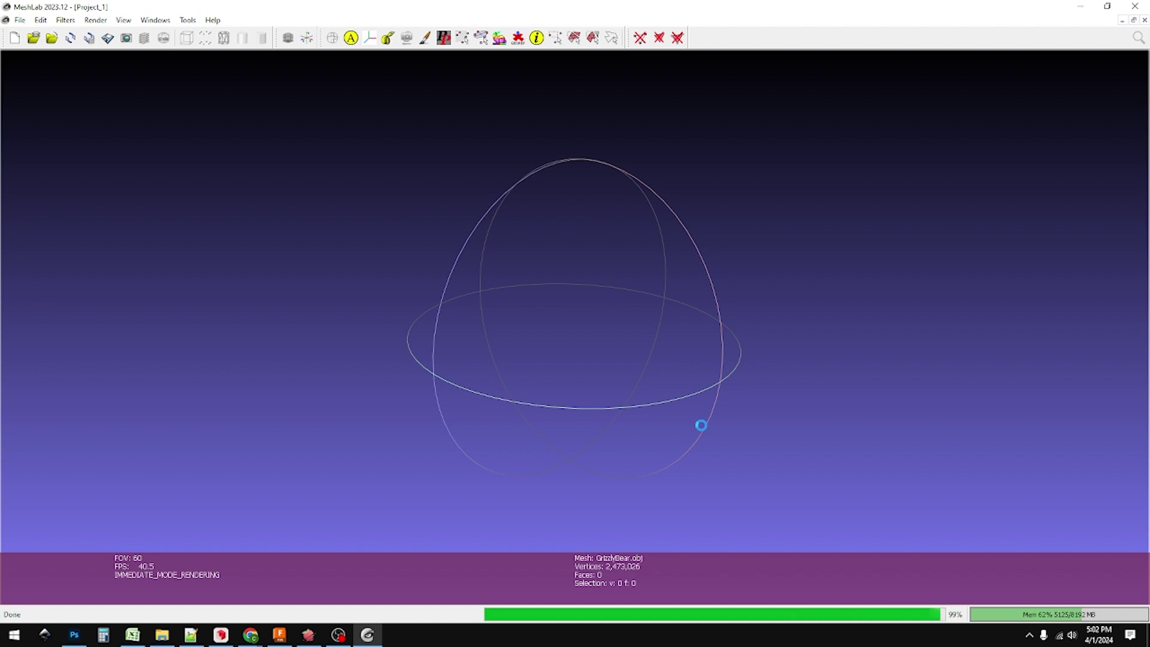
drag(703, 430, 672, 237)
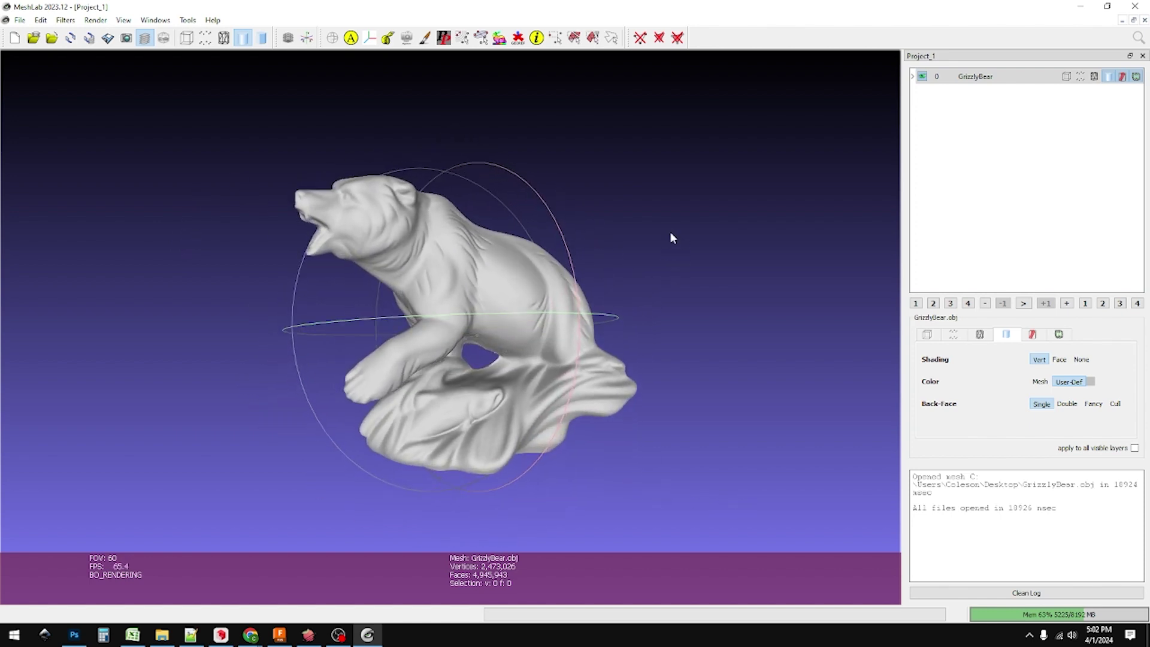